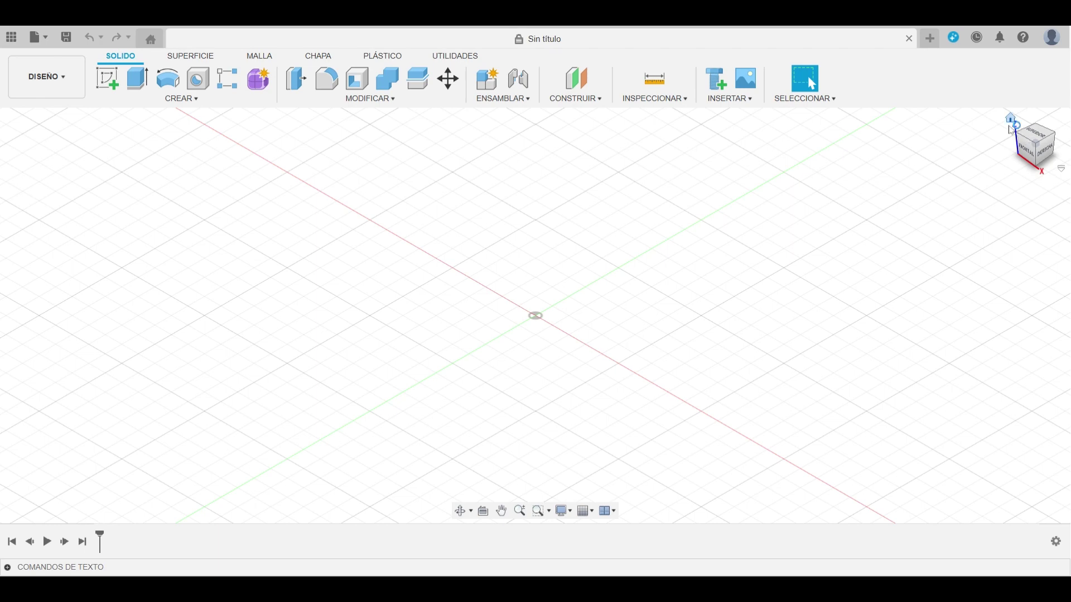
Start a new sketch on the front plane from a straight-on front view.
click(1036, 163)
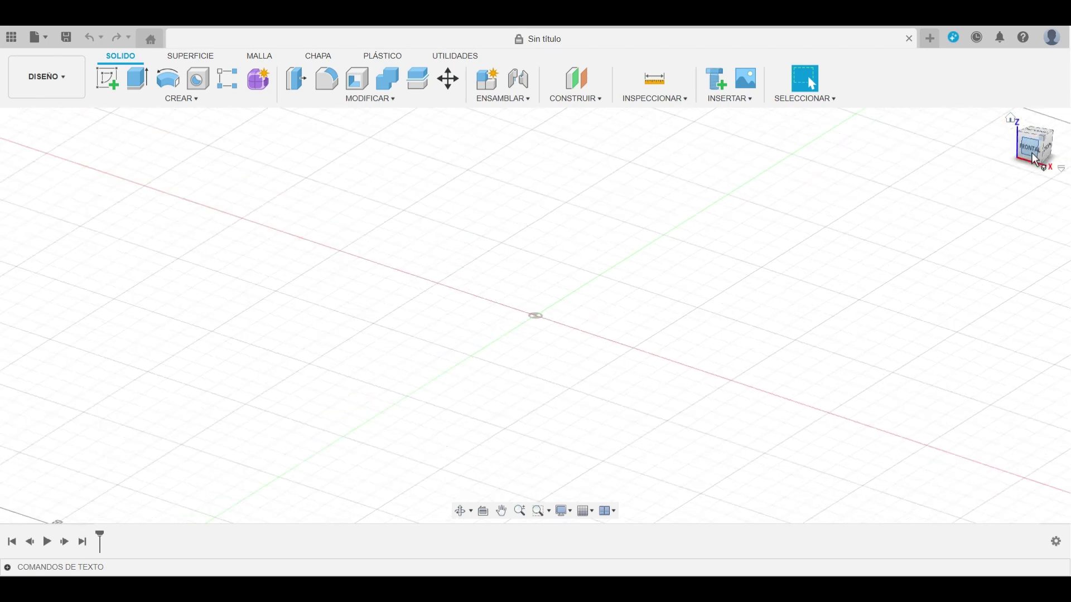
click(108, 77)
click(562, 288)
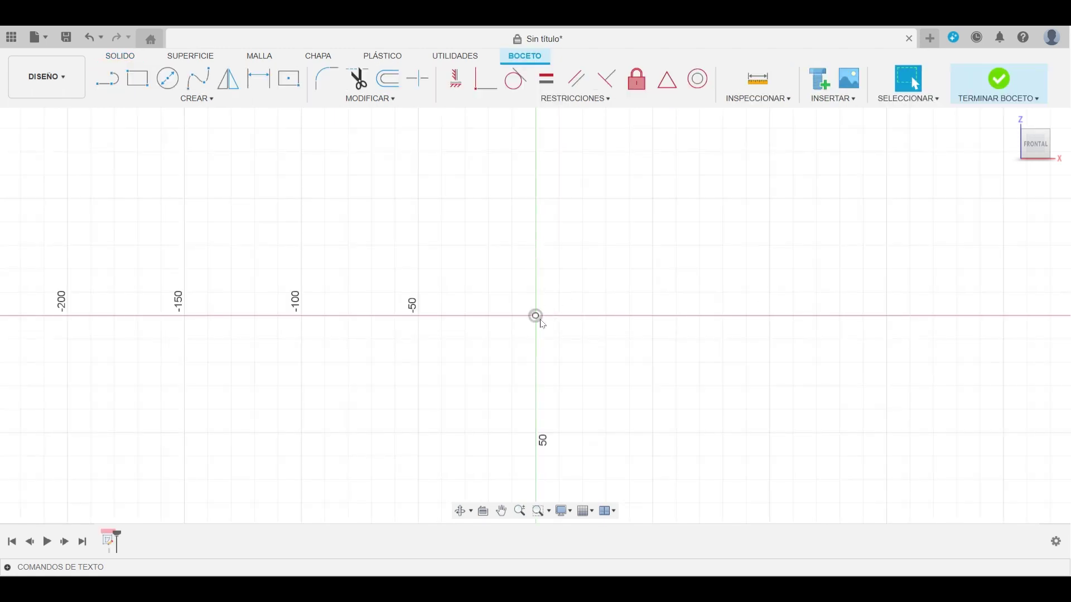
Draw a 70 × 70 mm center-point square at the origin and finish the sketch.
click(289, 79)
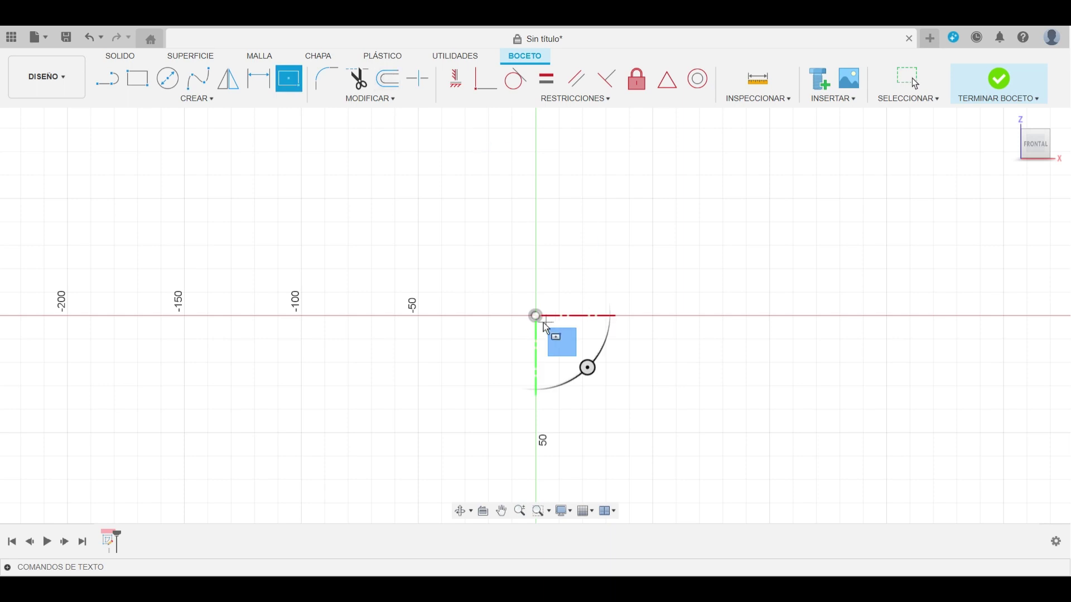
click(536, 317)
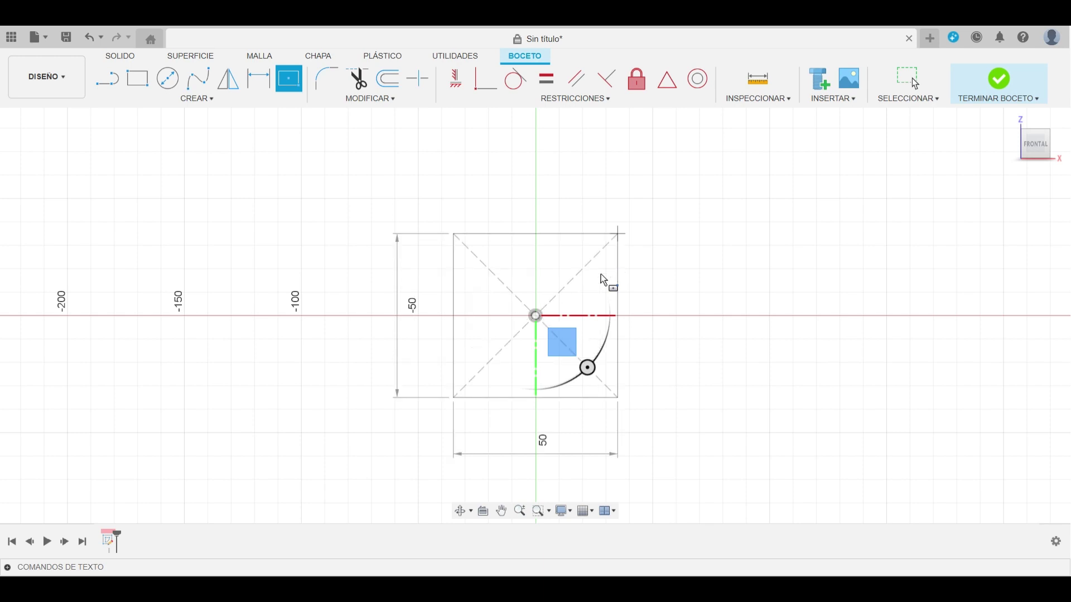
key(Return)
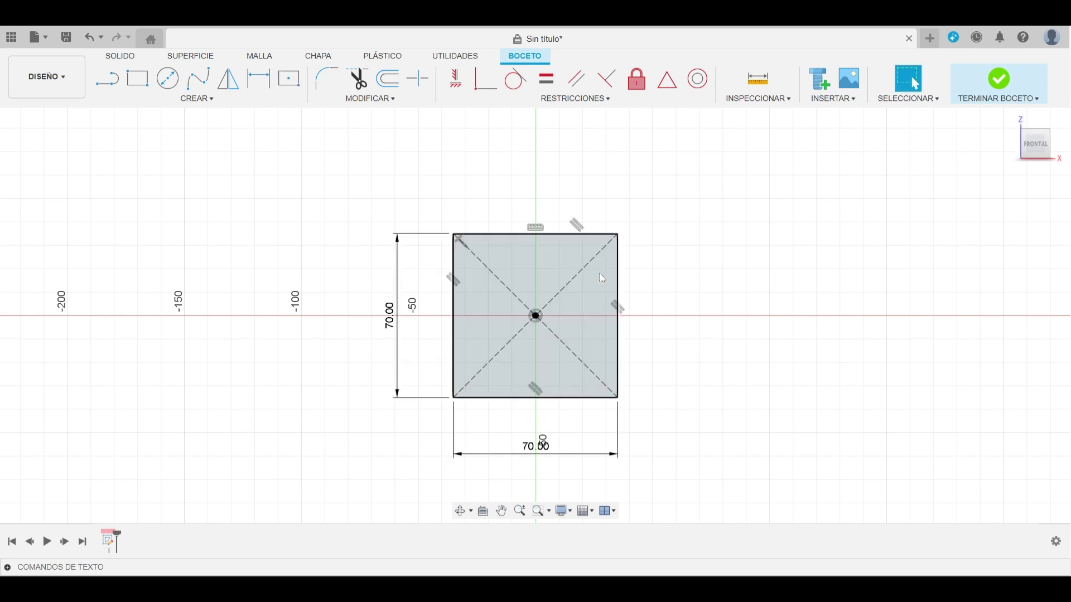
click(518, 271)
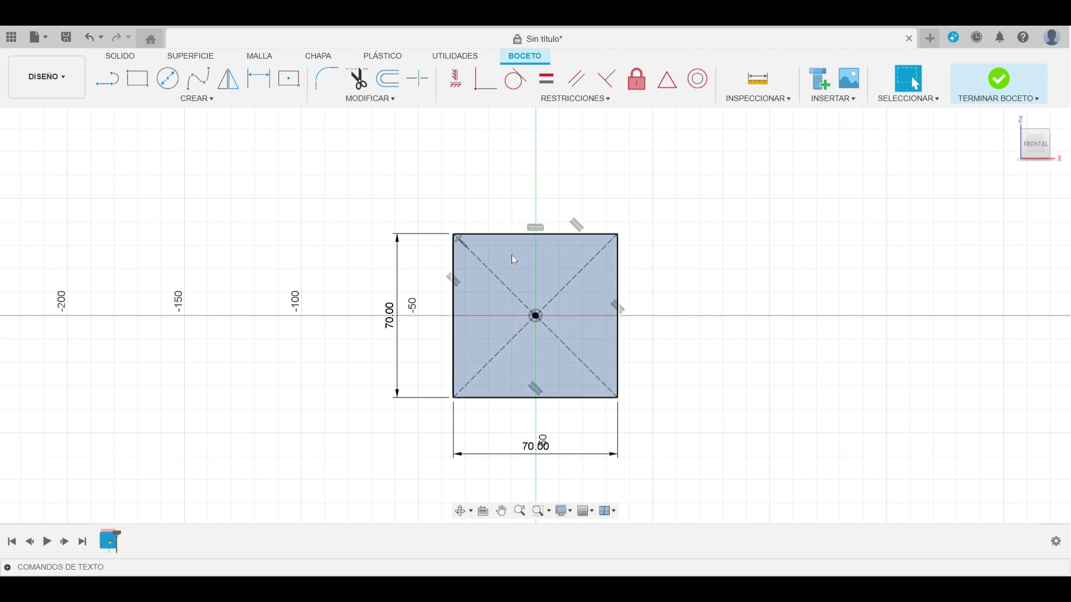
key(Return)
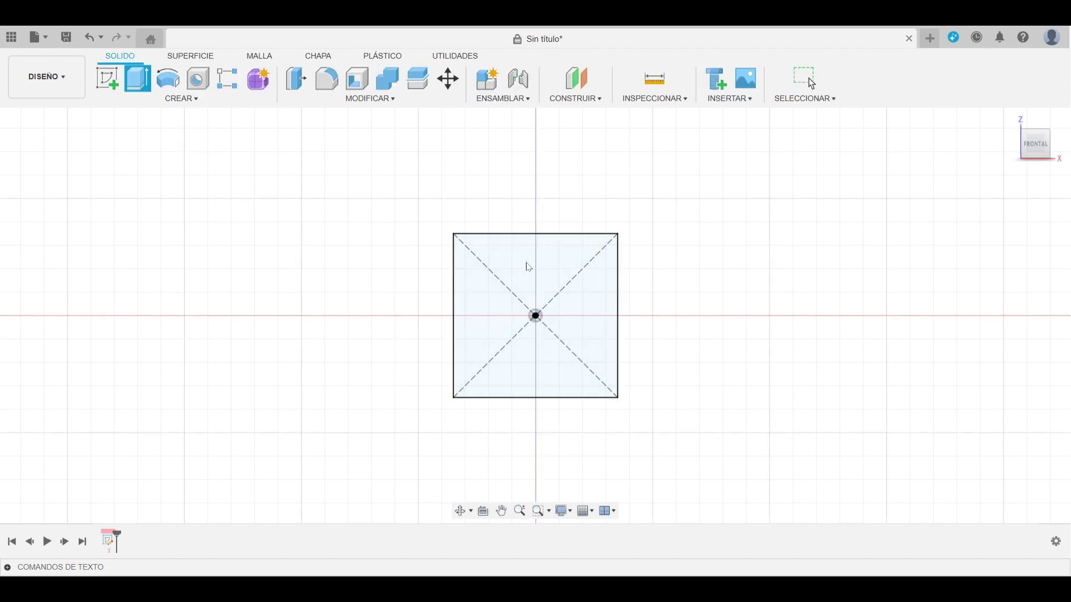
Extrude the square profile 70 mm into a solid cube and view it at an angle.
click(511, 248)
mouse_move(782, 392)
shift+middle_down()
mouse_move(678, 404)
mouse_move(687, 388)
shift+middle_up()
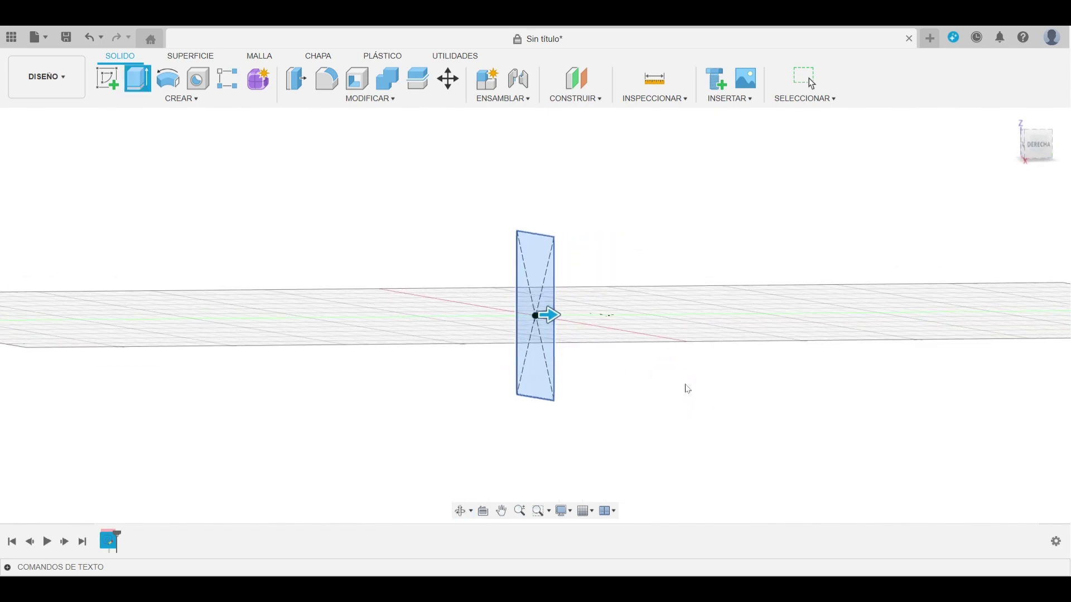
text(70)
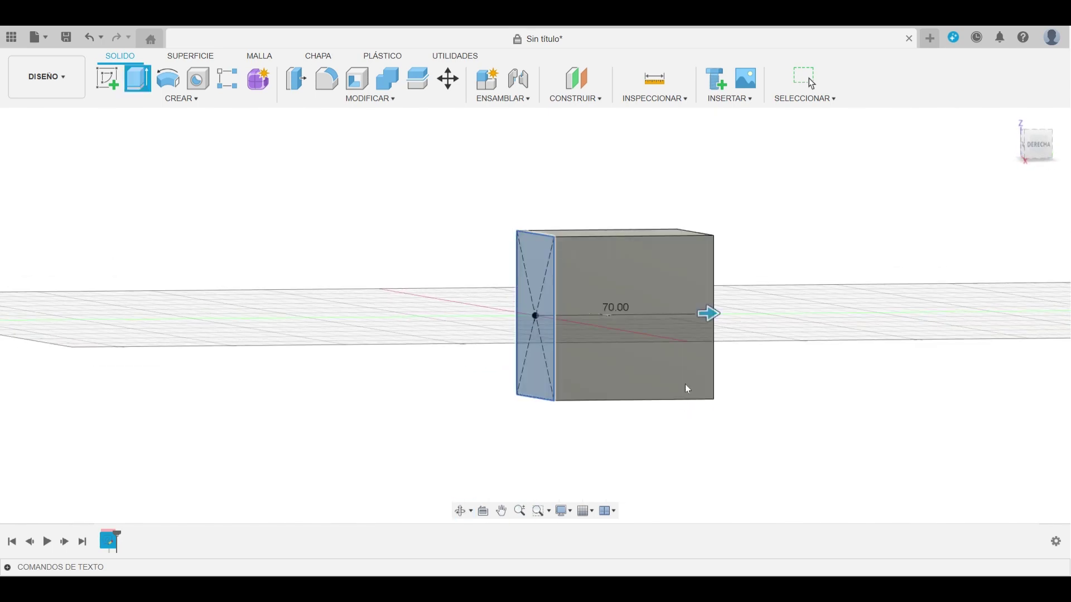
key(Return)
mouse_move(592, 349)
shift+middle_down()
mouse_move(775, 386)
mouse_move(702, 371)
mouse_move(734, 377)
mouse_move(695, 356)
shift+middle_up()
click(1035, 144)
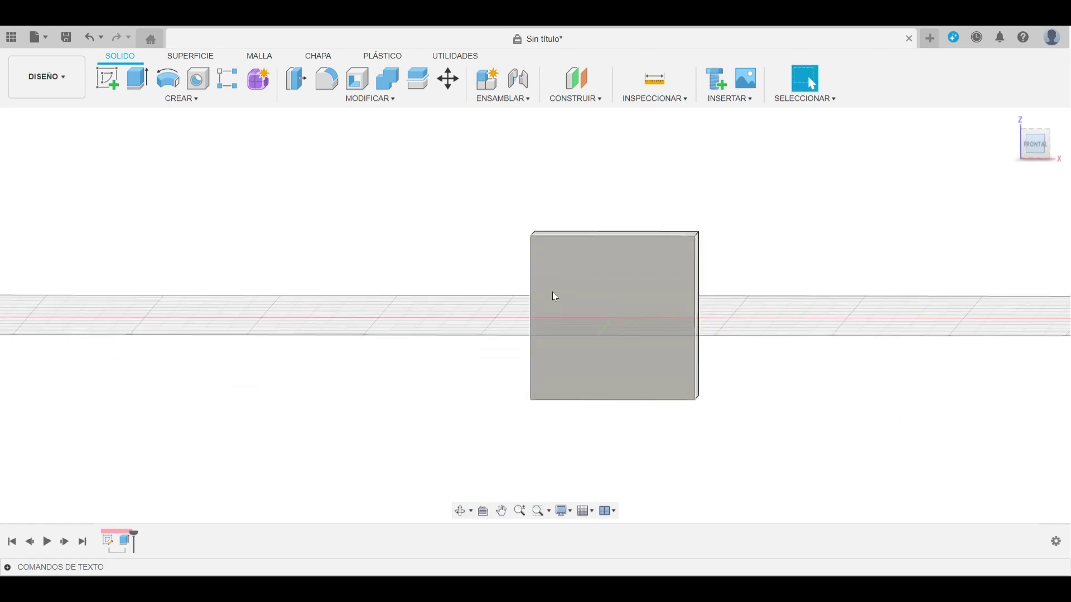
click(577, 293)
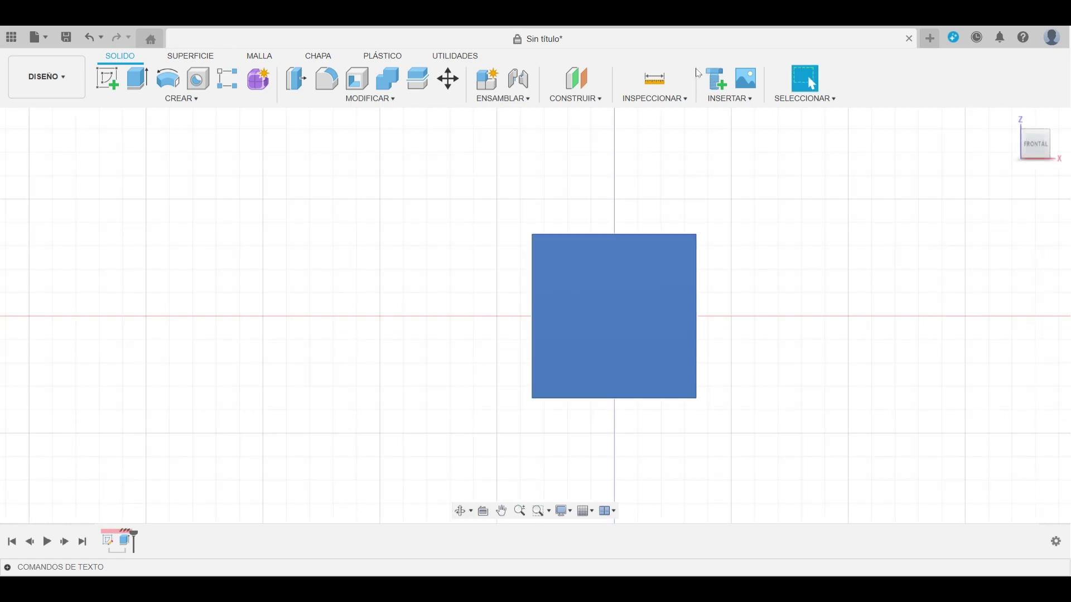
click(656, 103)
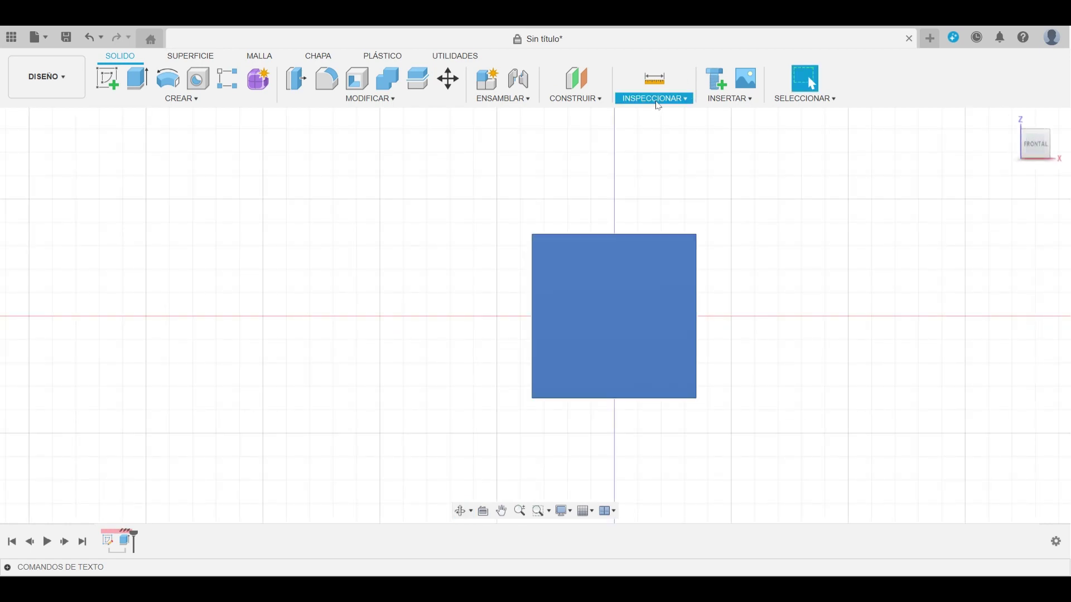
click(675, 246)
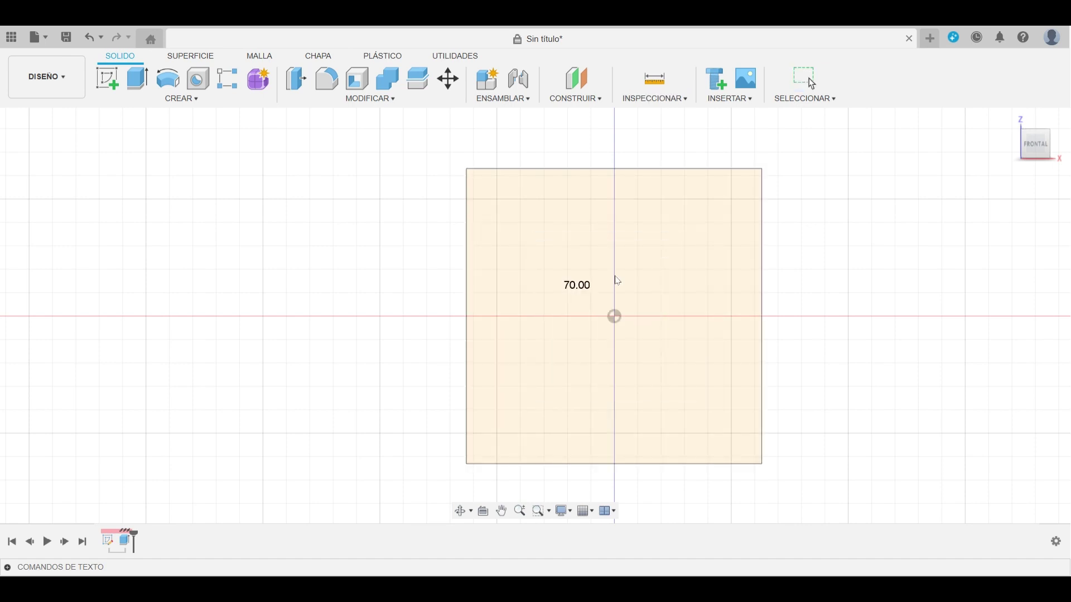
shift+middle_drag(676, 391, 545, 394)
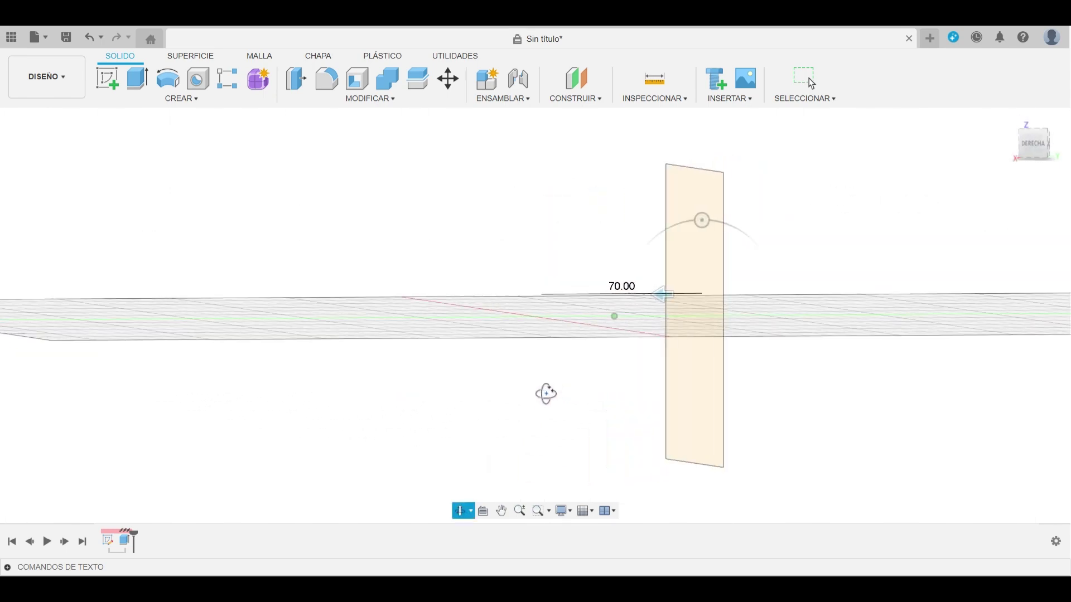
drag(671, 297, 581, 307)
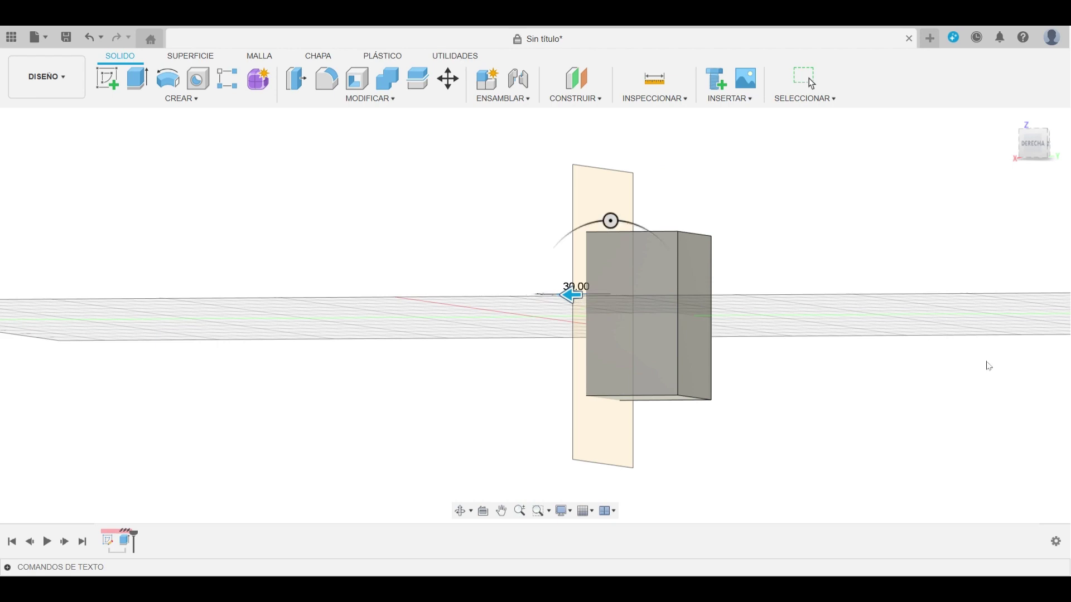
key(Return)
mouse_move(571, 317)
shift+middle_down()
mouse_move(680, 352)
mouse_move(636, 351)
mouse_move(627, 318)
mouse_move(654, 350)
mouse_move(640, 282)
shift+middle_up()
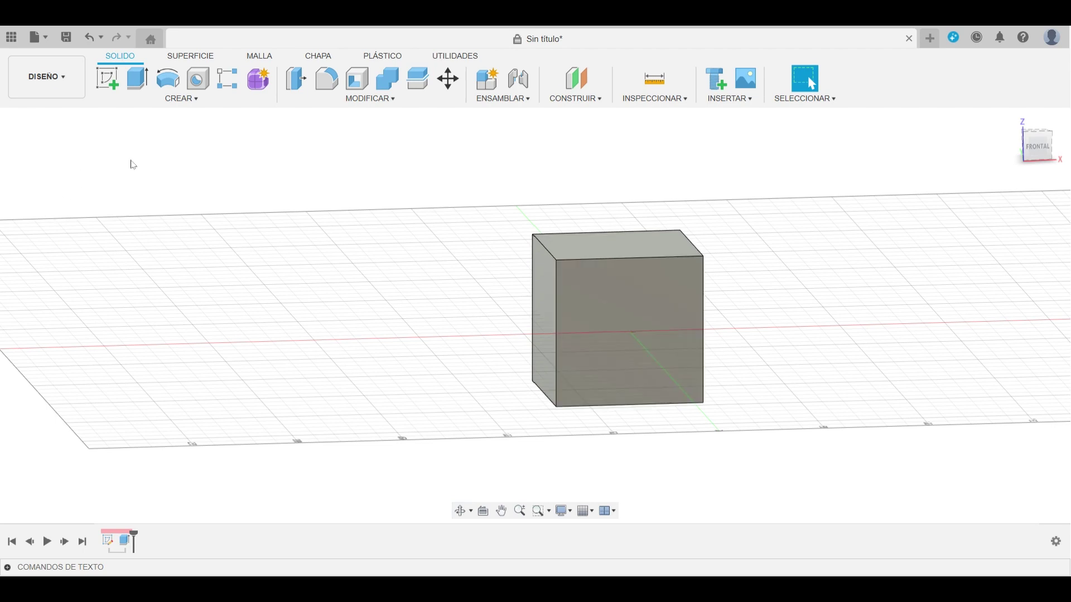
Select the cube's top, front, side and bottom front edges for rounding.
mouse_move(700, 335)
shift+middle_down()
mouse_move(677, 370)
mouse_move(617, 340)
mouse_move(629, 291)
shift+middle_up()
scroll(629, 292, up, 3)
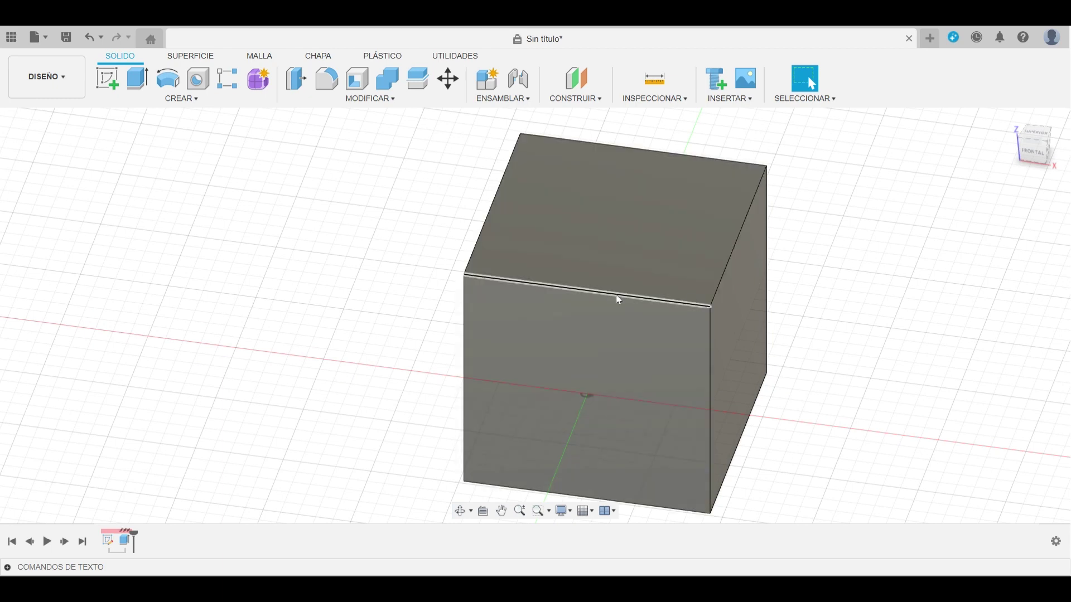
click(619, 300)
click(712, 366)
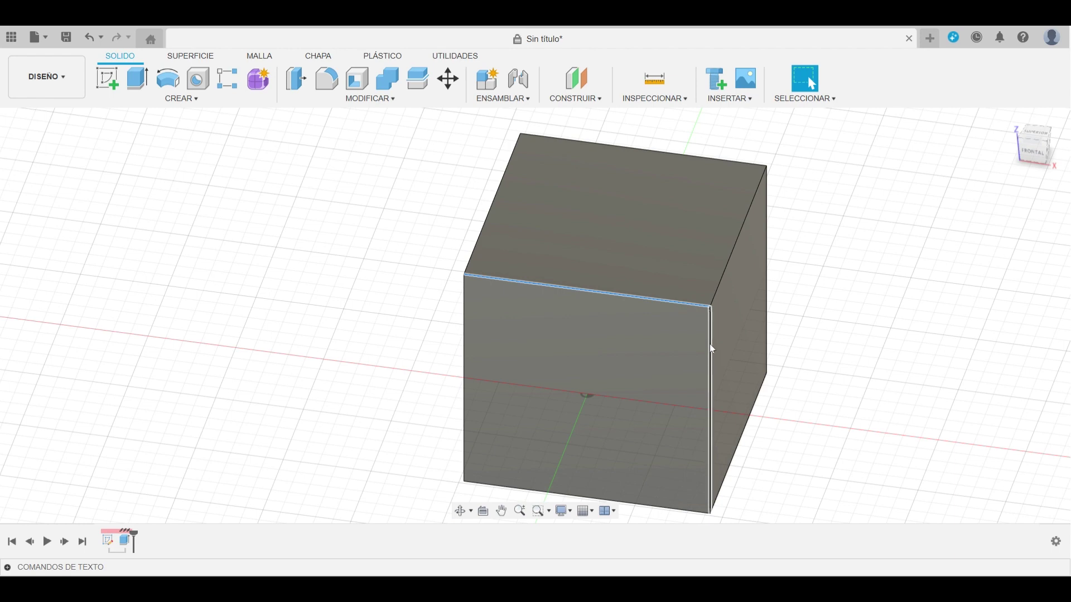
click(728, 265)
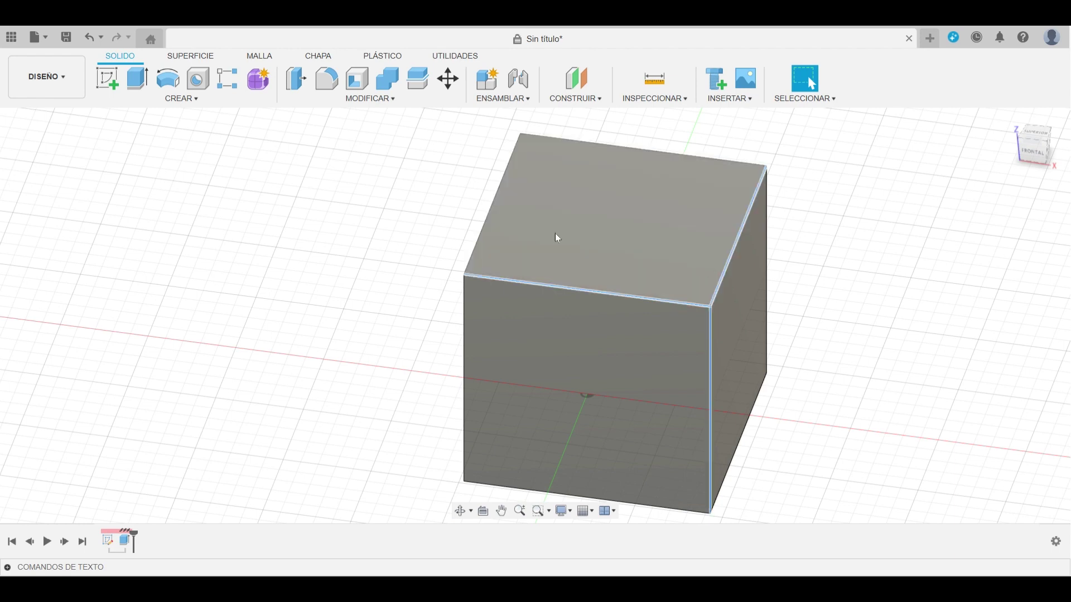
click(485, 230)
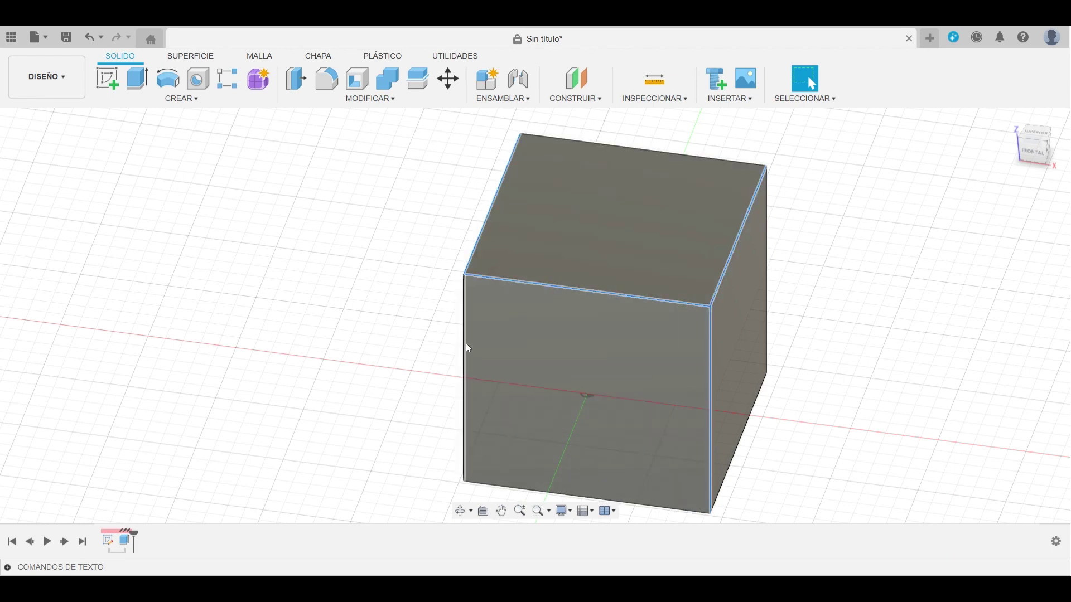
click(465, 346)
click(536, 492)
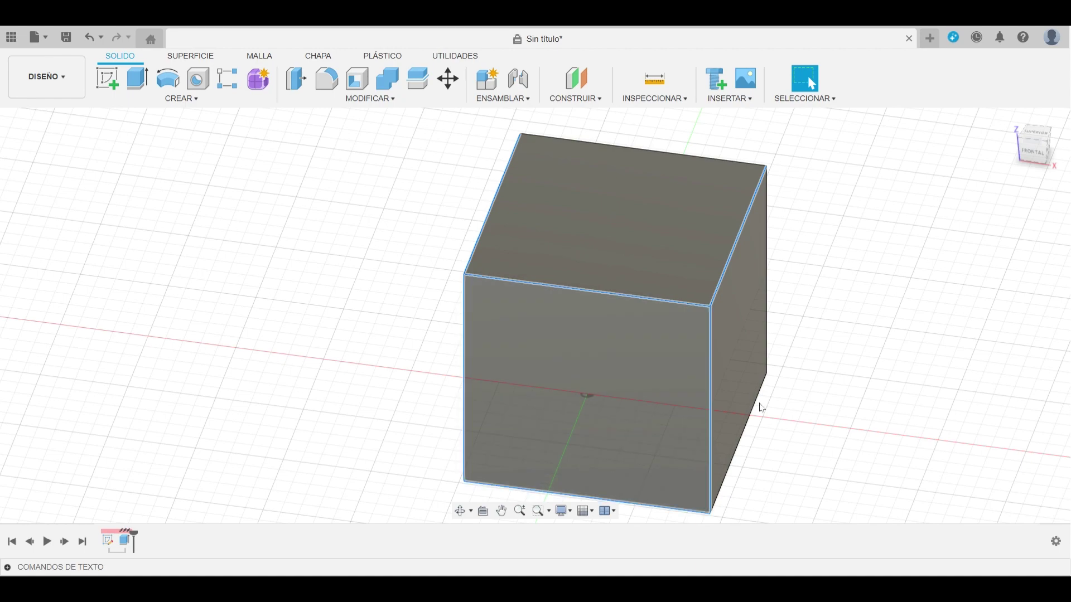
Add the back bottom and back vertical edges, then return to a corner view.
mouse_move(812, 421)
shift+middle_down()
mouse_move(691, 323)
mouse_move(677, 359)
shift+middle_up()
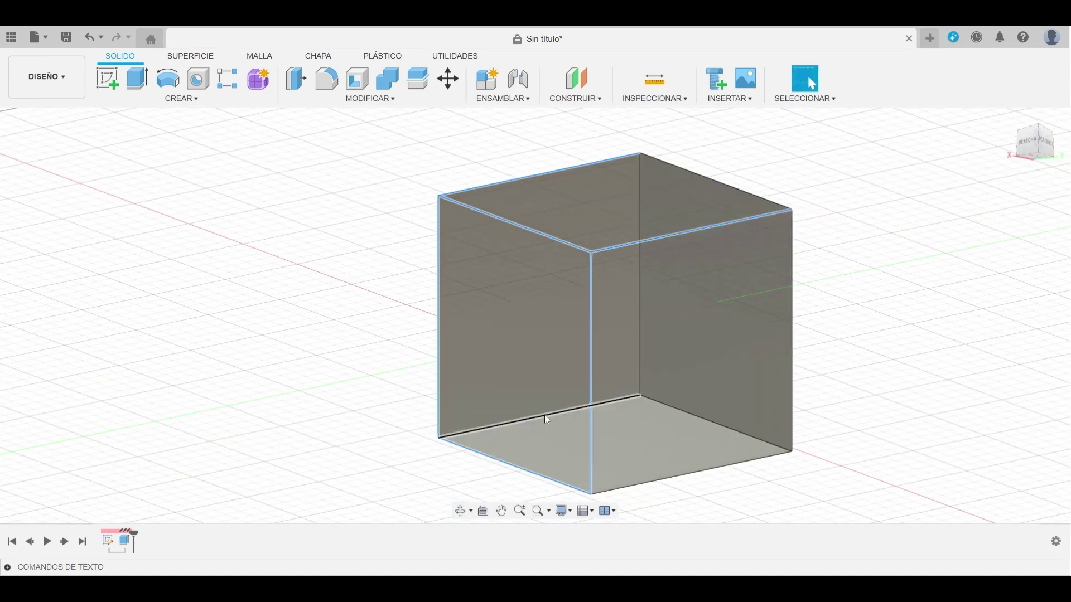
click(545, 415)
click(640, 336)
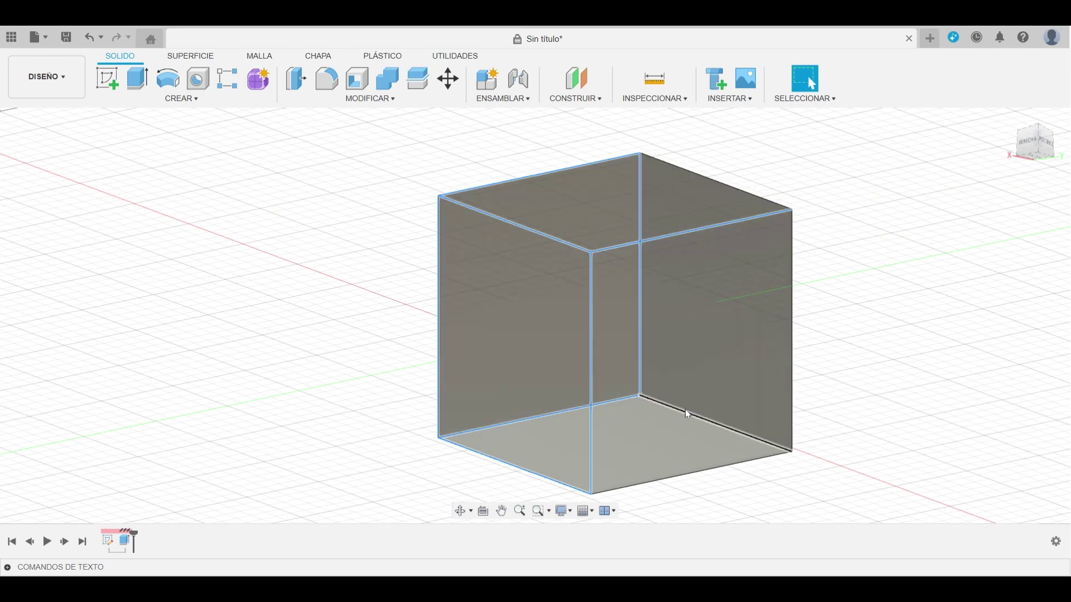
mouse_move(829, 387)
shift+middle_down()
mouse_move(800, 377)
mouse_move(791, 359)
mouse_move(911, 346)
mouse_move(926, 332)
shift+middle_up()
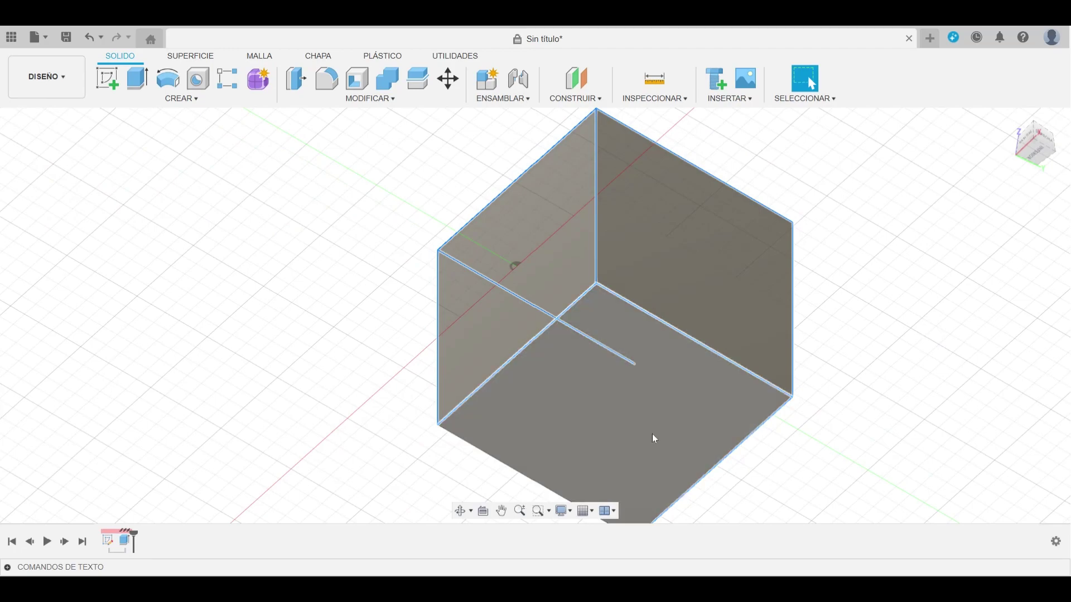
mouse_move(635, 402)
shift+middle_down()
mouse_move(660, 435)
mouse_move(645, 426)
mouse_move(670, 491)
mouse_move(653, 507)
mouse_move(660, 490)
mouse_move(418, 478)
mouse_move(518, 268)
shift+middle_up()
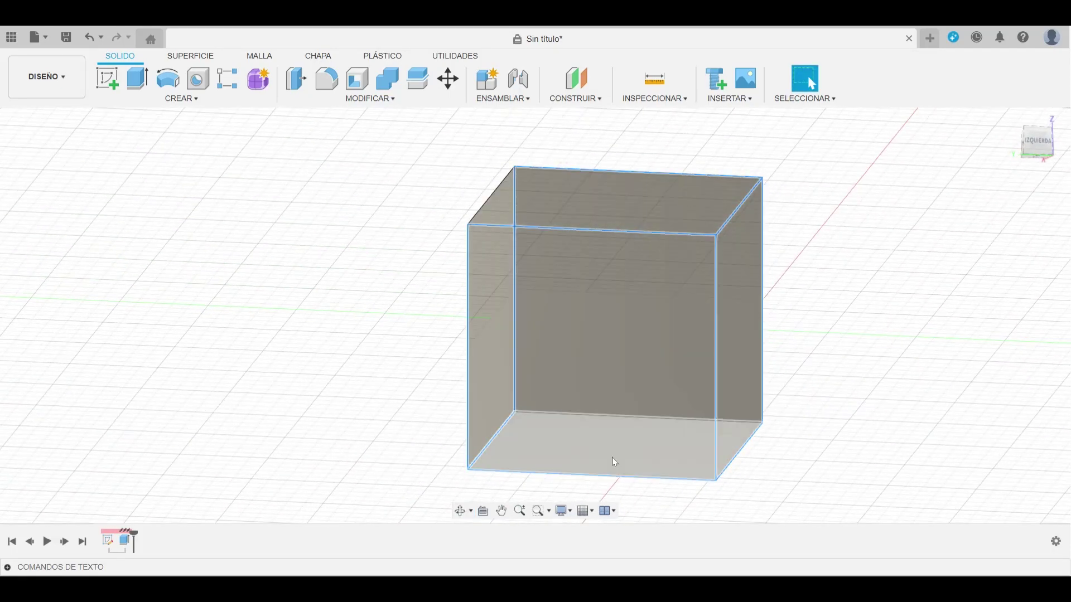
shift+middle_drag(610, 270, 631, 429)
mouse_move(801, 364)
shift+middle_down()
mouse_move(825, 363)
mouse_move(848, 325)
mouse_move(837, 313)
shift+middle_up()
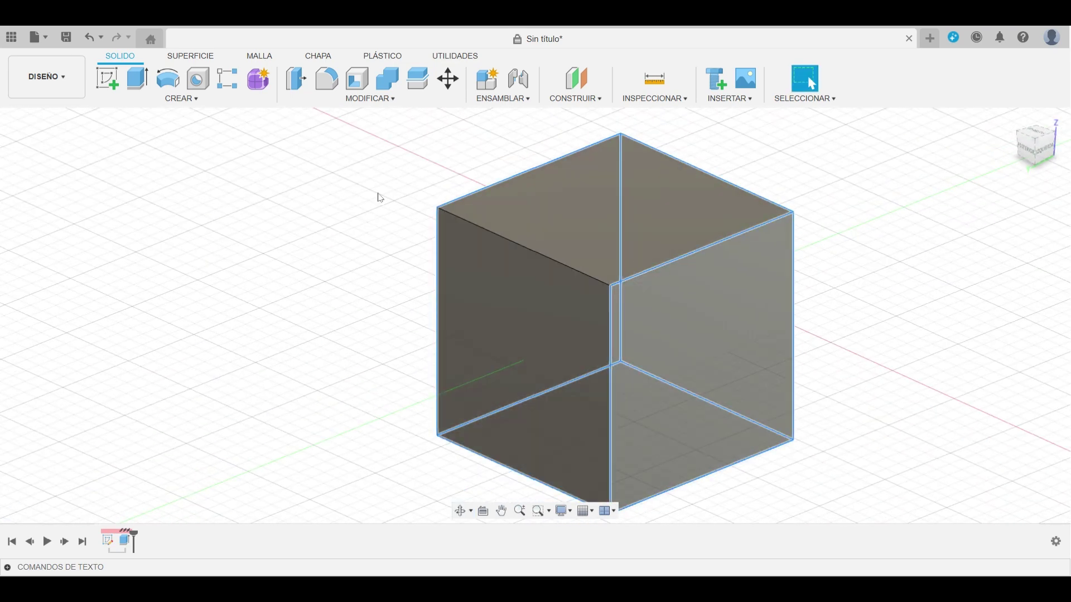
Fillet the cube's edges, undoing the over-large radius in favour of a small one.
click(330, 82)
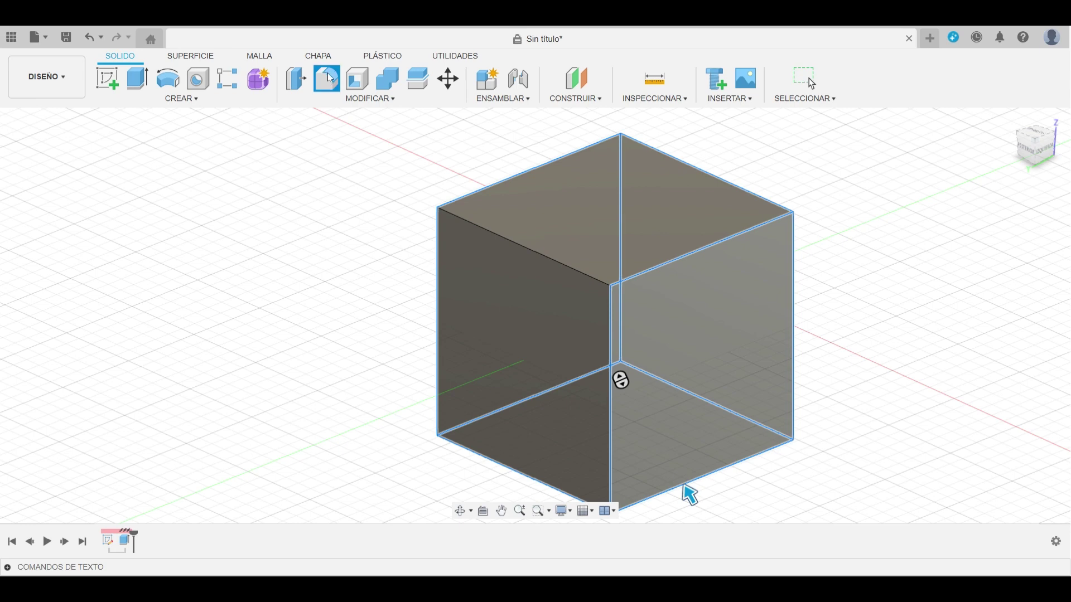
click(686, 488)
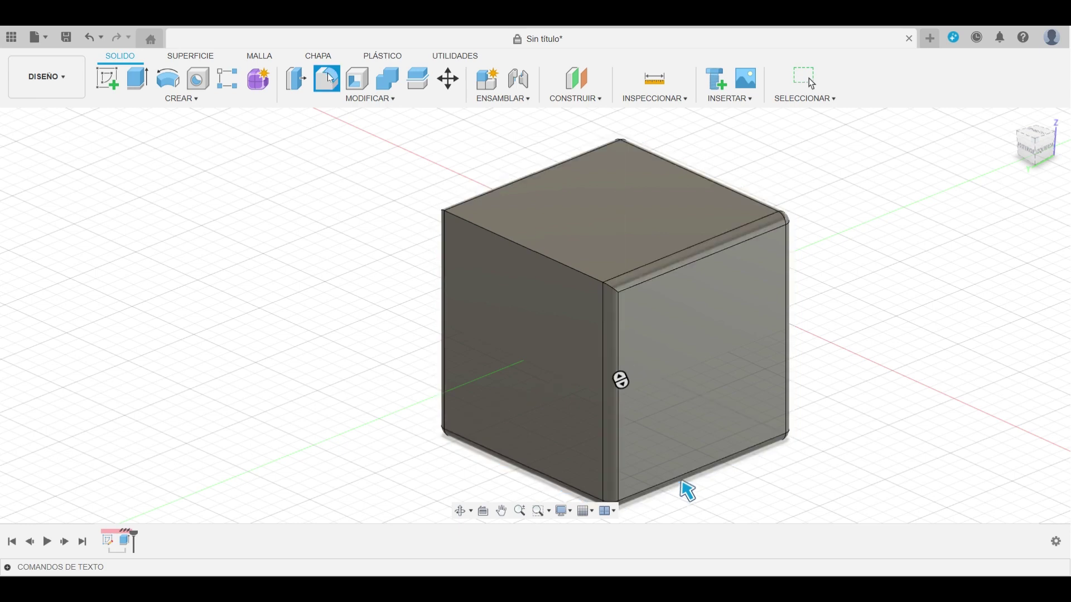
key(ctrl+z)
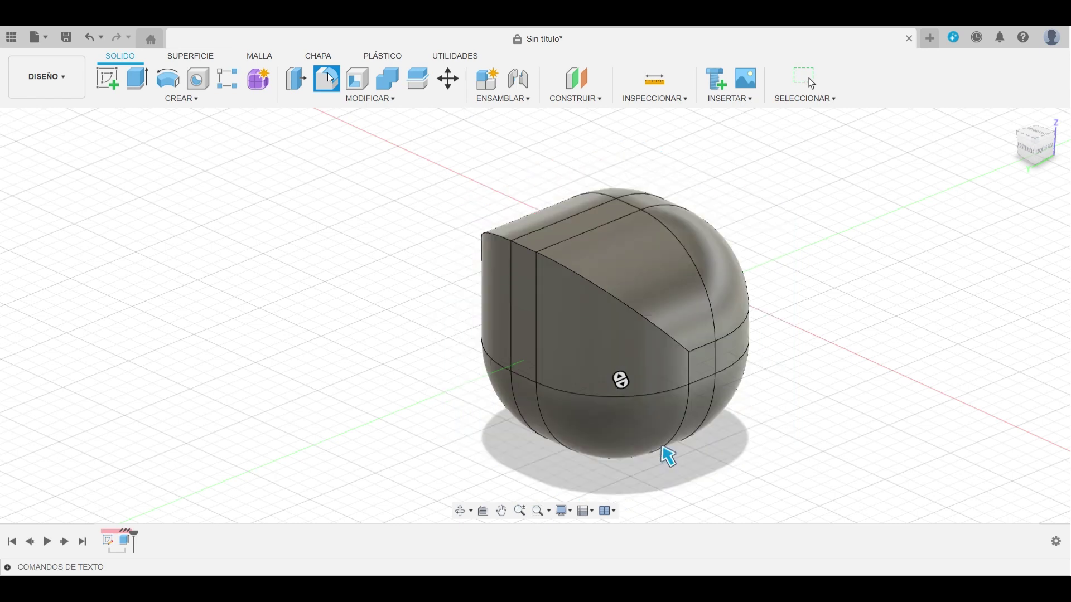
key(ctrl+z)
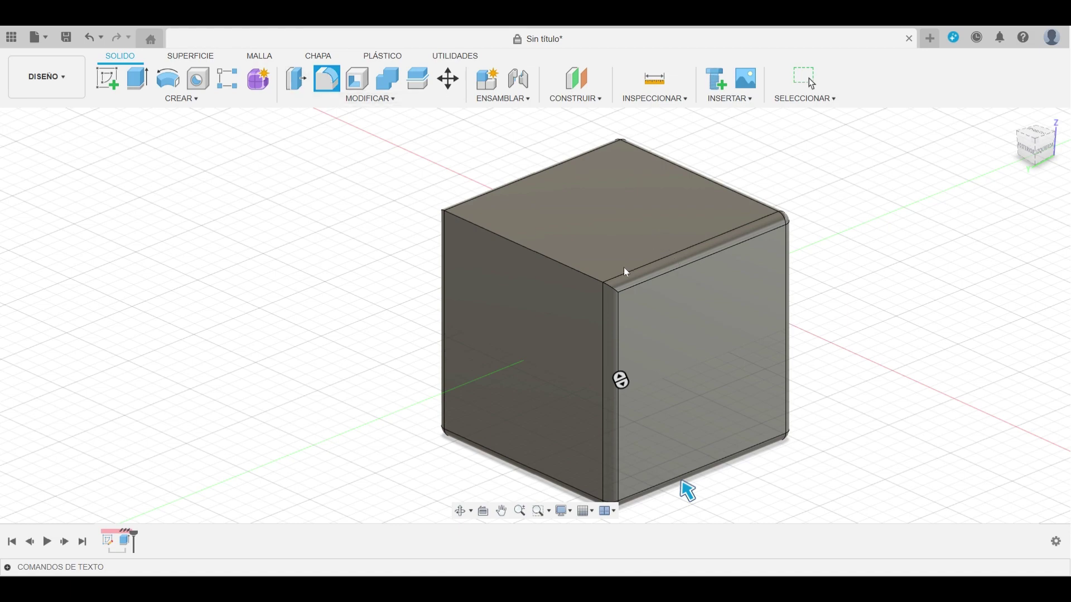
mouse_move(663, 358)
shift+middle_down()
mouse_move(679, 364)
mouse_move(668, 203)
mouse_move(655, 172)
mouse_move(532, 368)
mouse_move(648, 435)
mouse_move(796, 371)
mouse_move(810, 288)
mouse_move(749, 280)
mouse_move(772, 327)
shift+middle_up()
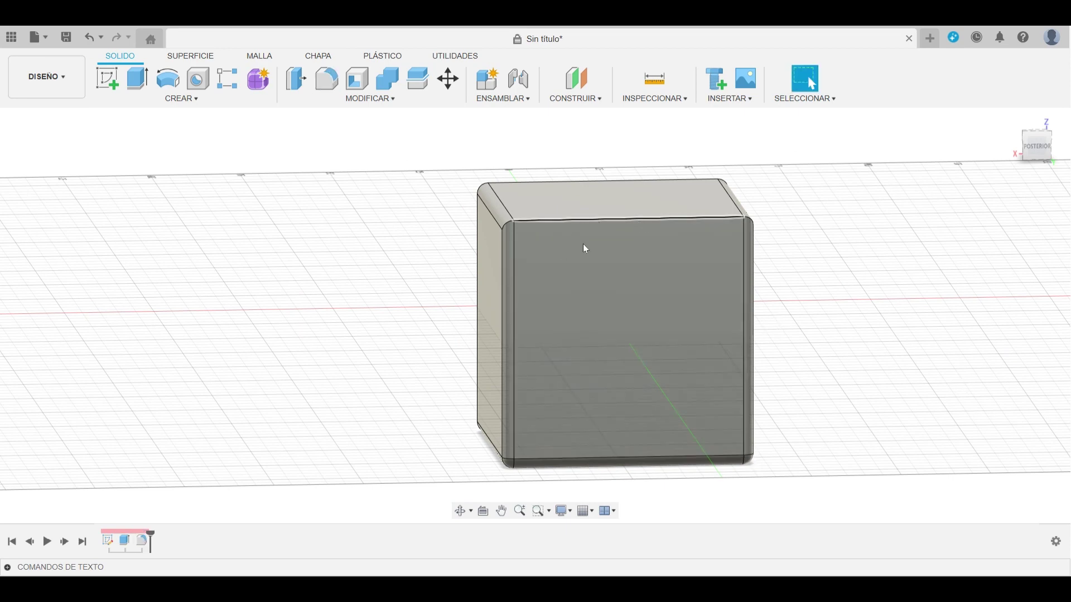
Add a fillet on the cube's front top edge and view the front face.
key(f)
click(653, 219)
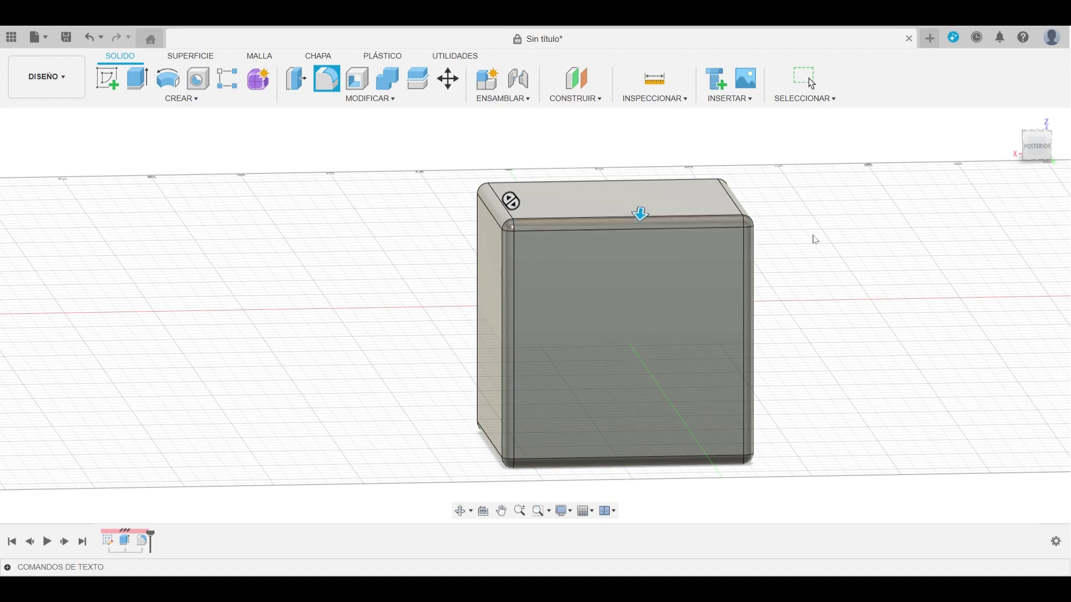
key(Return)
mouse_move(896, 363)
shift+middle_down()
mouse_move(810, 387)
mouse_move(774, 371)
mouse_move(663, 366)
mouse_move(713, 383)
shift+middle_up()
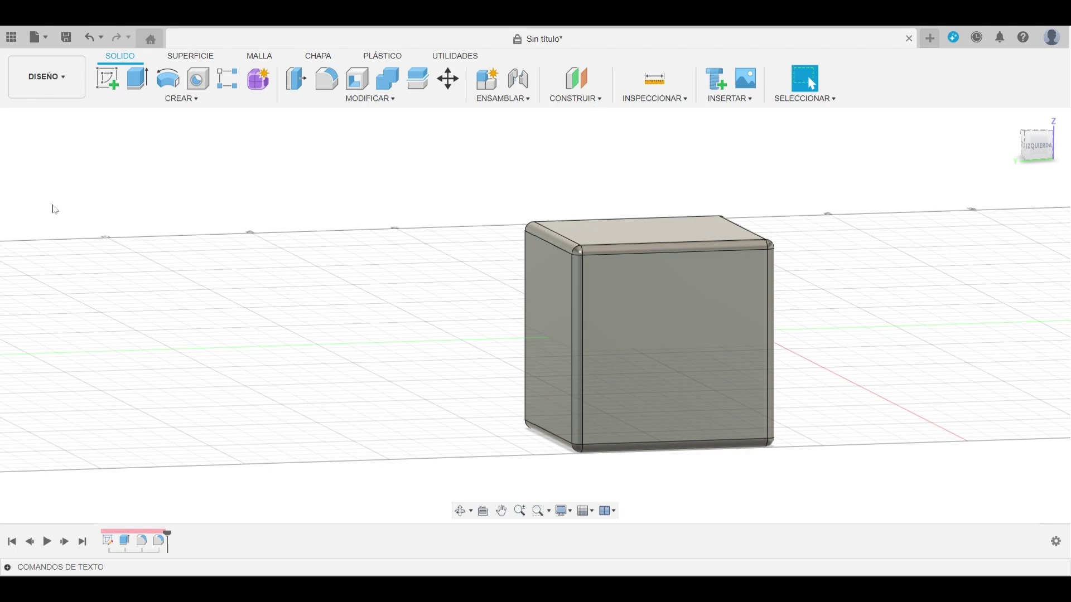
mouse_move(791, 347)
shift+middle_down()
mouse_move(743, 363)
mouse_move(617, 370)
mouse_move(656, 364)
mouse_move(647, 355)
shift+middle_up()
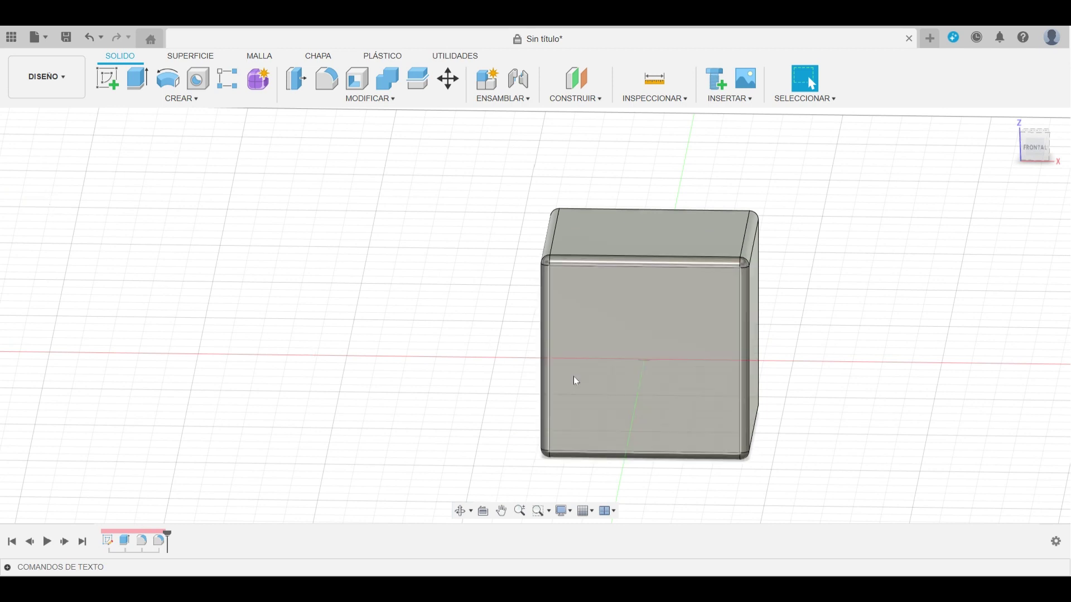
Select the cube's front face as the opening for a shell.
click(634, 333)
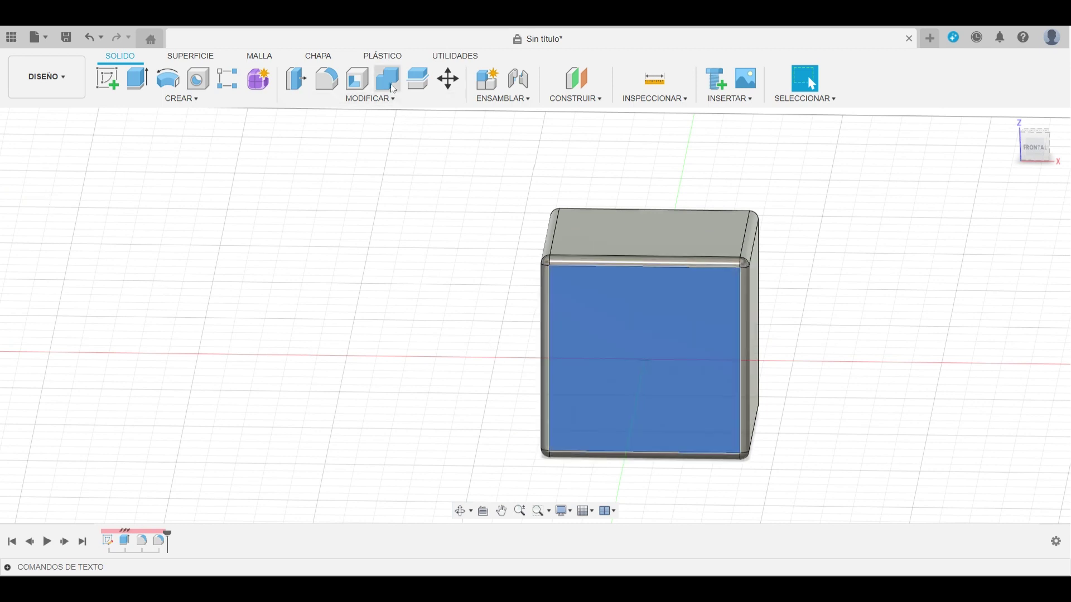
click(360, 82)
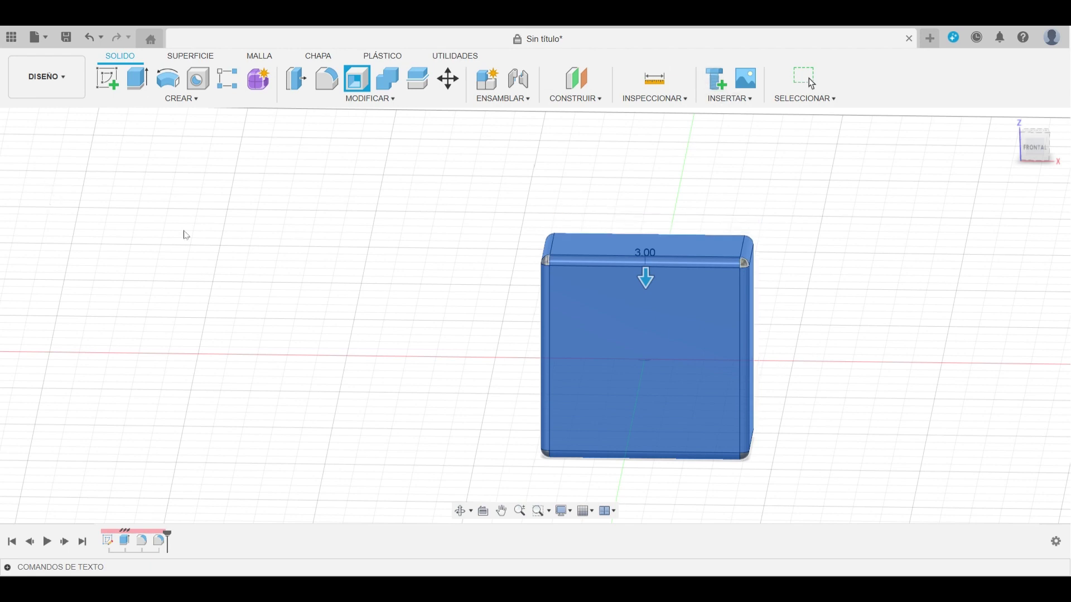
mouse_move(754, 405)
shift+middle_down()
mouse_move(537, 394)
mouse_move(542, 406)
shift+middle_up()
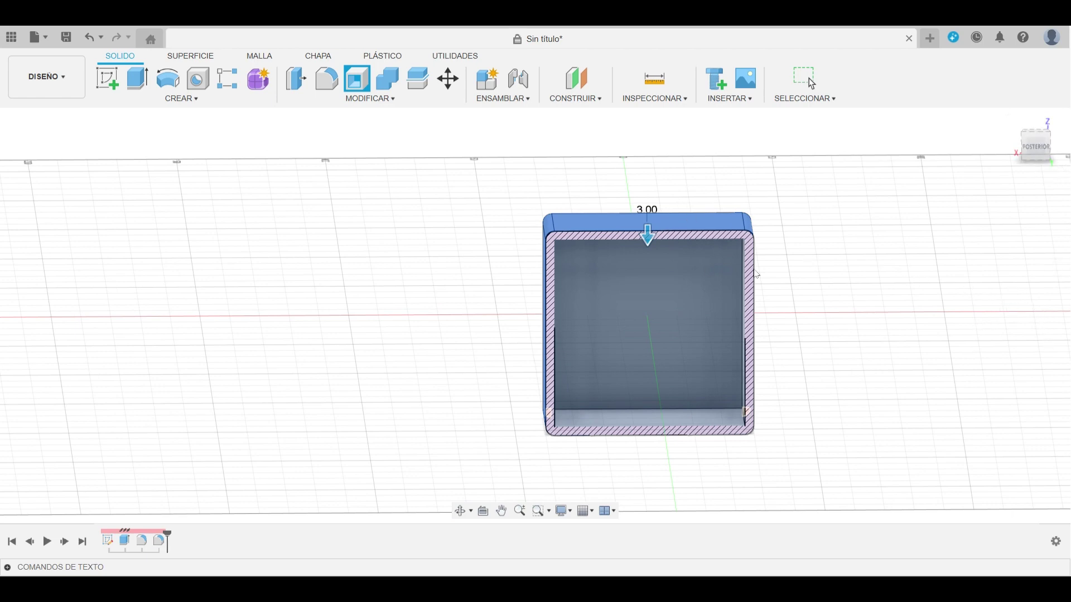
Set the shell wall thickness to 3 mm and confirm it.
text(4)
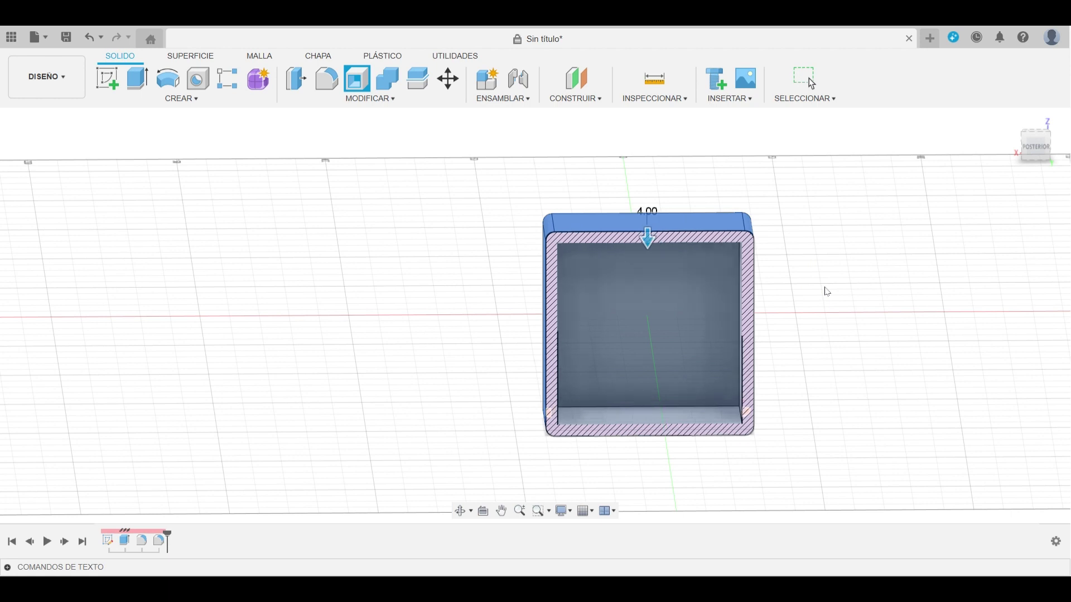
text(10)
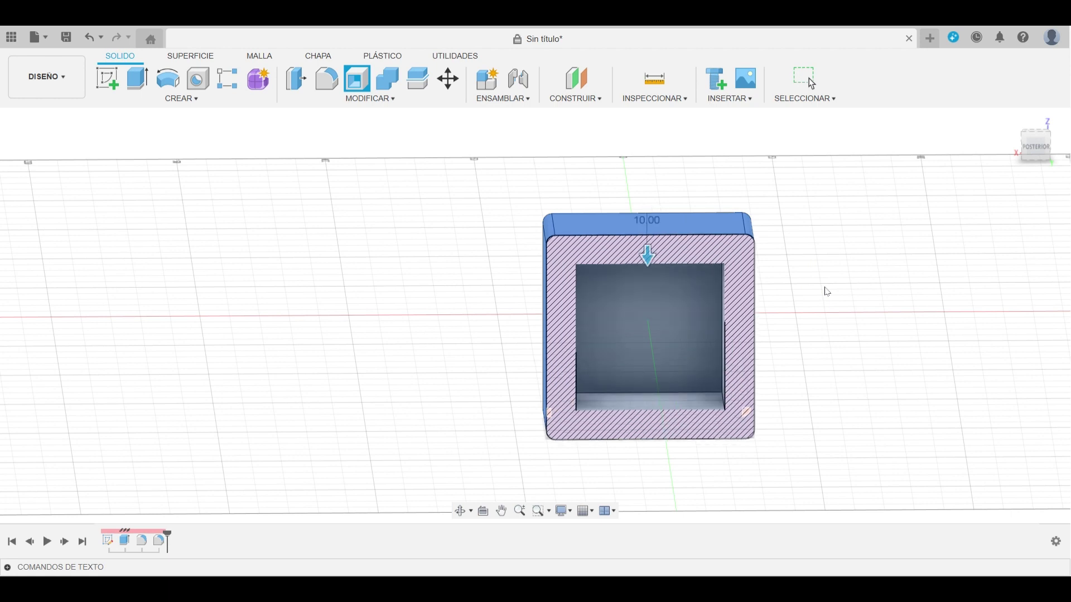
key(BackSpace)
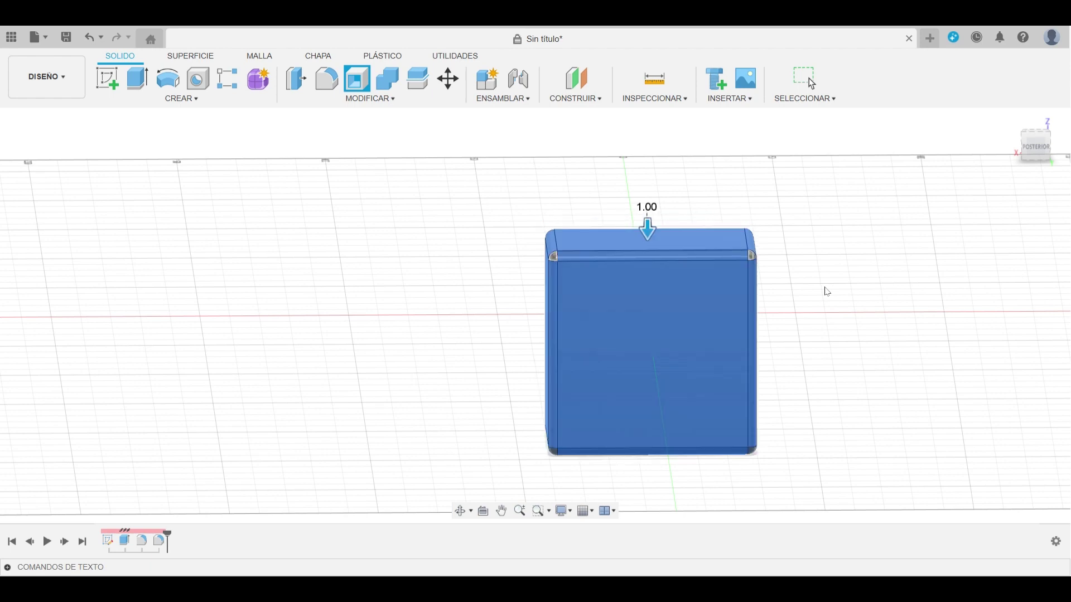
key(BackSpace)
text(3)
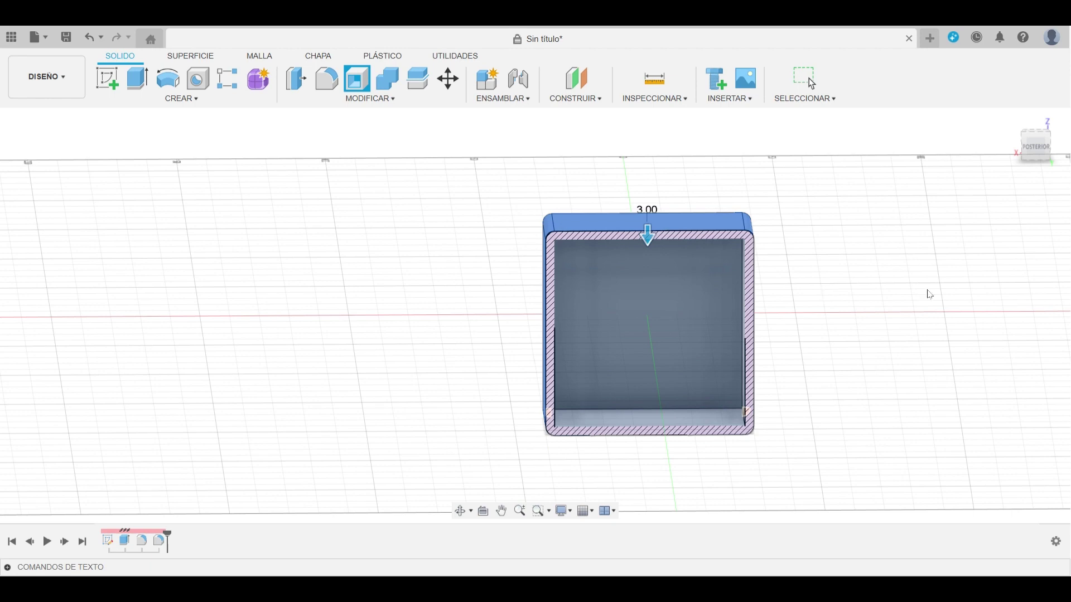
mouse_move(941, 365)
shift+middle_down()
mouse_move(895, 351)
mouse_move(933, 332)
shift+middle_up()
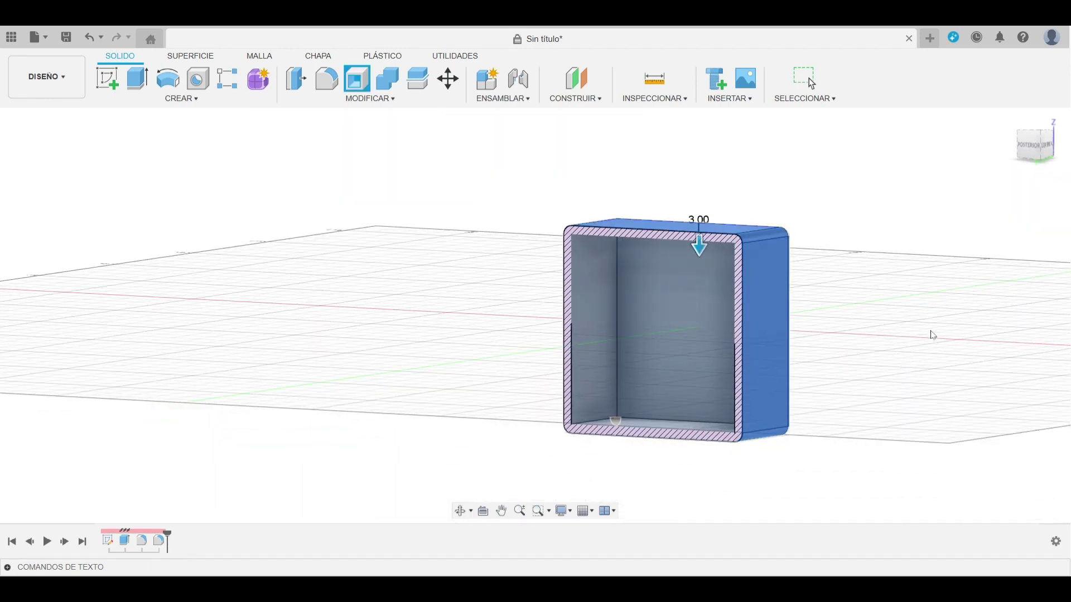
key(Return)
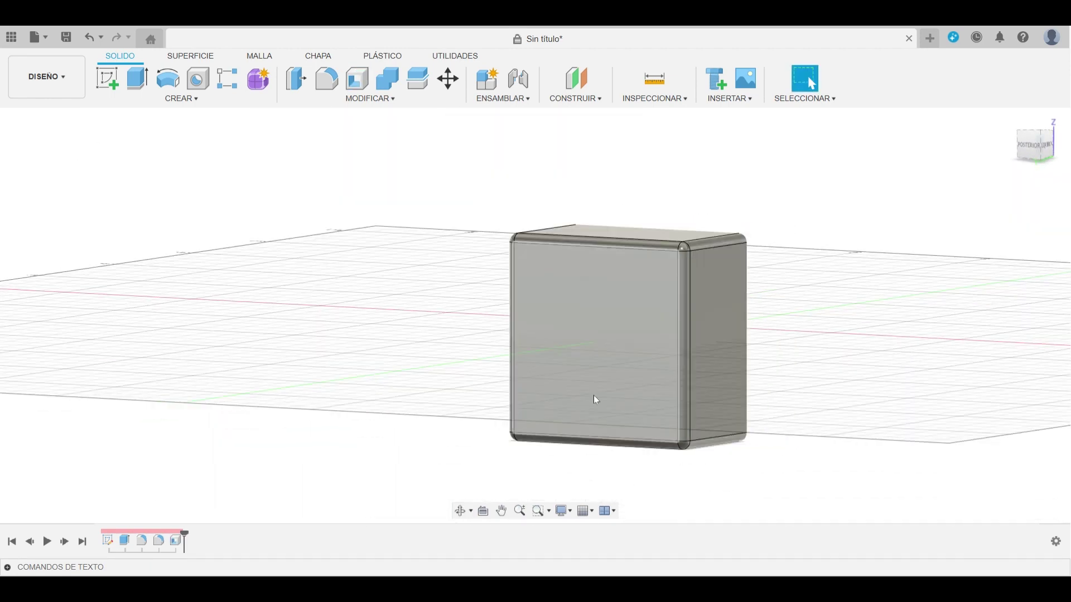
mouse_move(594, 396)
shift+middle_down()
mouse_move(618, 359)
mouse_move(705, 386)
mouse_move(870, 359)
mouse_move(894, 366)
shift+middle_up()
key(Escape)
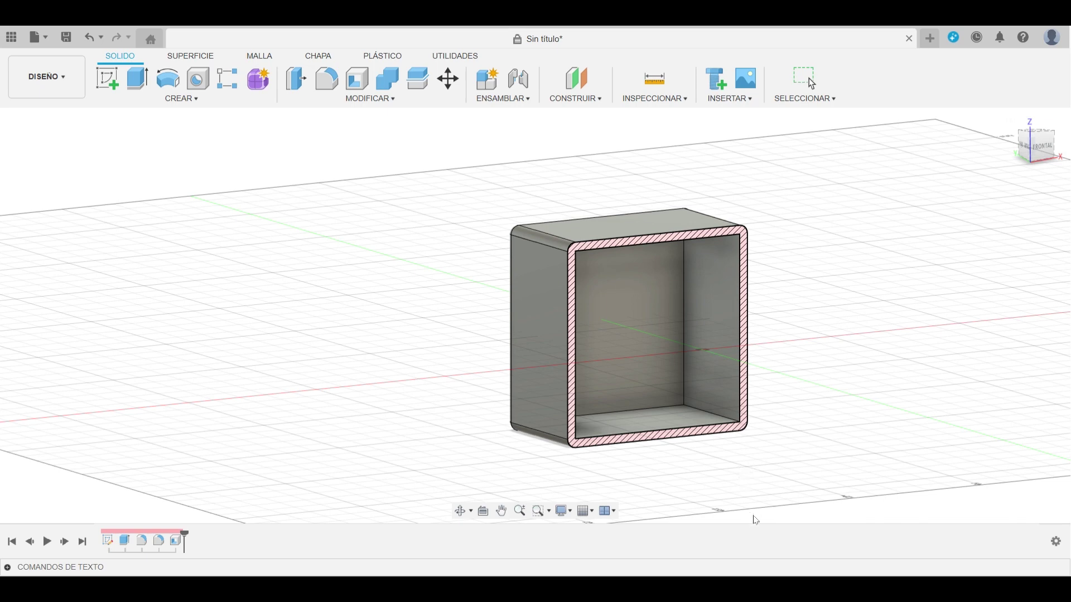
drag(758, 560, 786, 309)
mouse_move(846, 172)
mouse_down()
mouse_move(609, 358)
mouse_move(630, 330)
mouse_up()
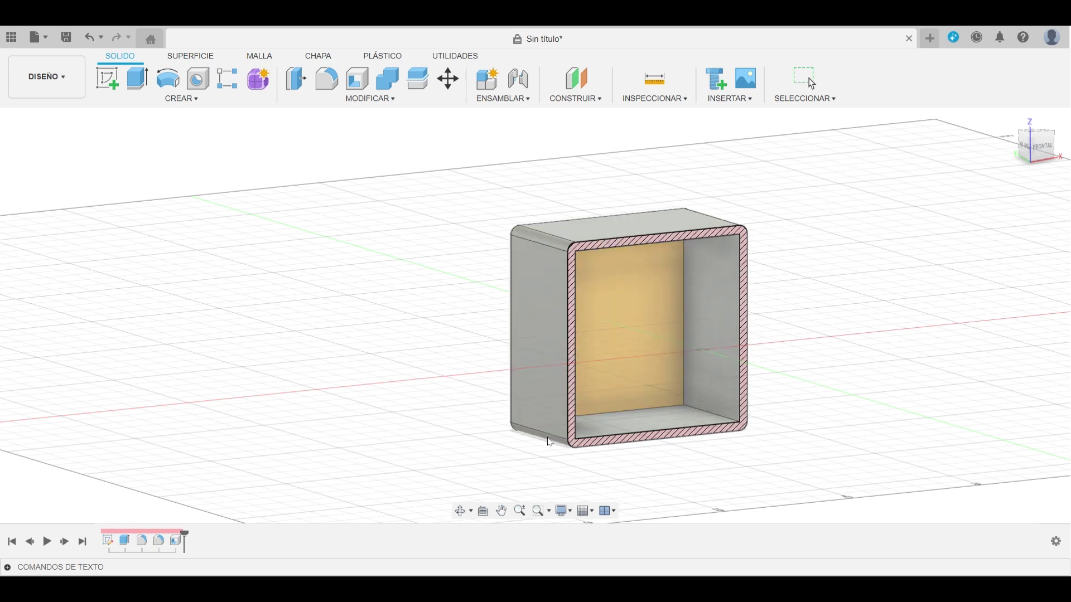
mouse_move(550, 391)
shift+middle_down()
mouse_move(419, 382)
mouse_move(416, 397)
mouse_move(466, 364)
mouse_move(471, 385)
mouse_move(533, 390)
mouse_move(723, 368)
shift+middle_up()
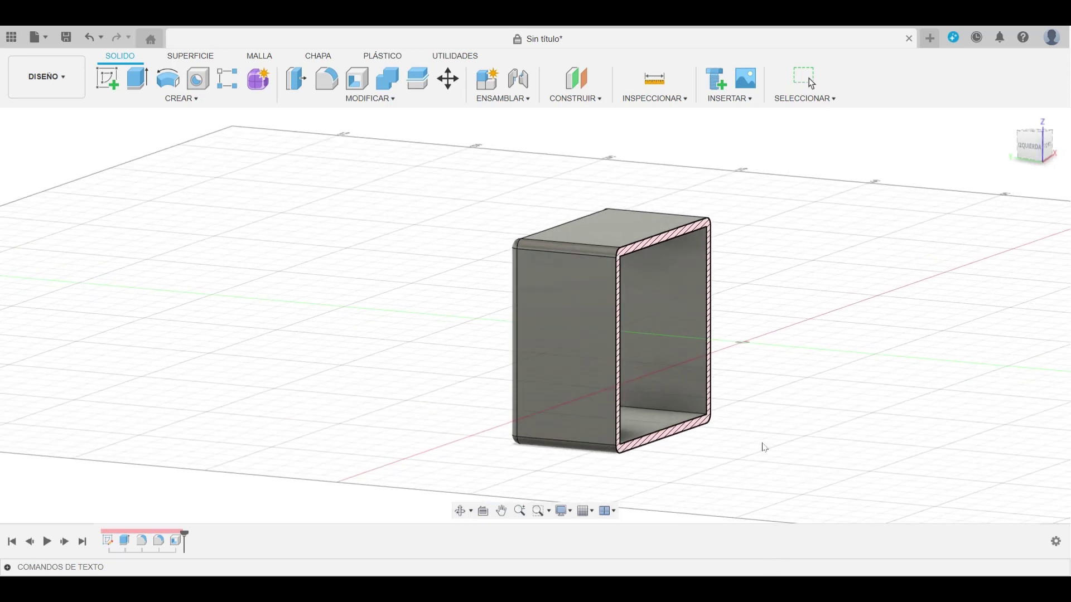
key(Escape)
mouse_move(825, 354)
shift+middle_down()
mouse_move(791, 318)
mouse_move(589, 362)
mouse_move(440, 376)
mouse_move(482, 377)
mouse_move(493, 363)
shift+middle_up()
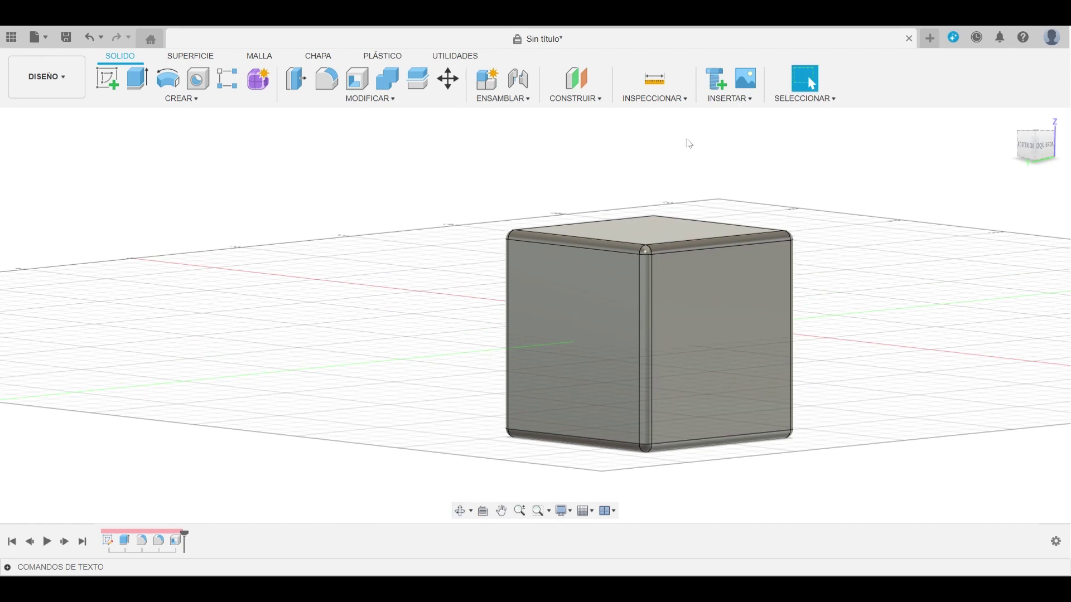